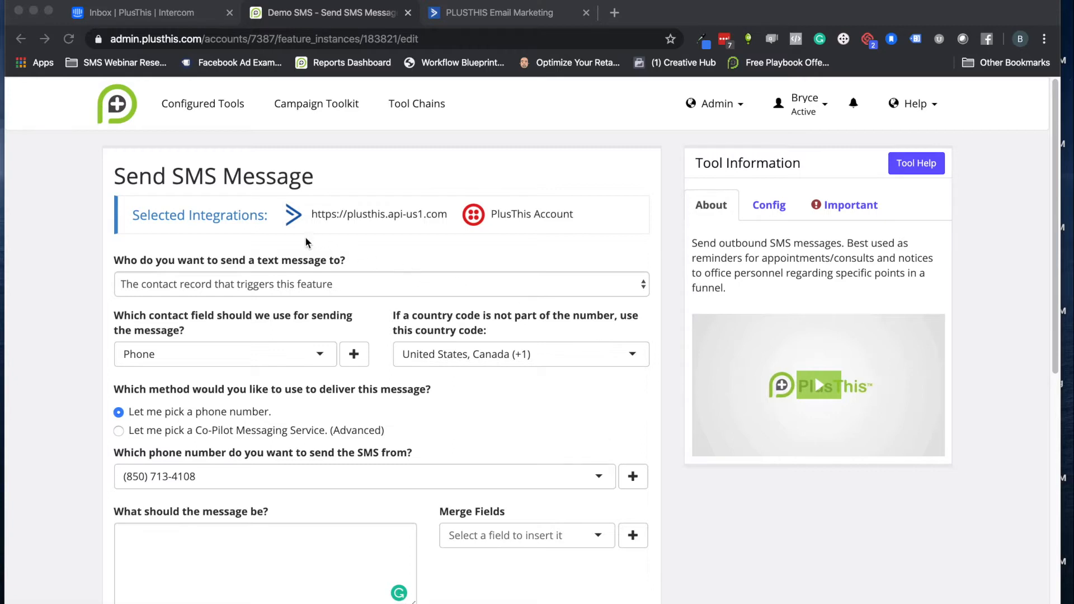
scroll(308, 239, "down", 1)
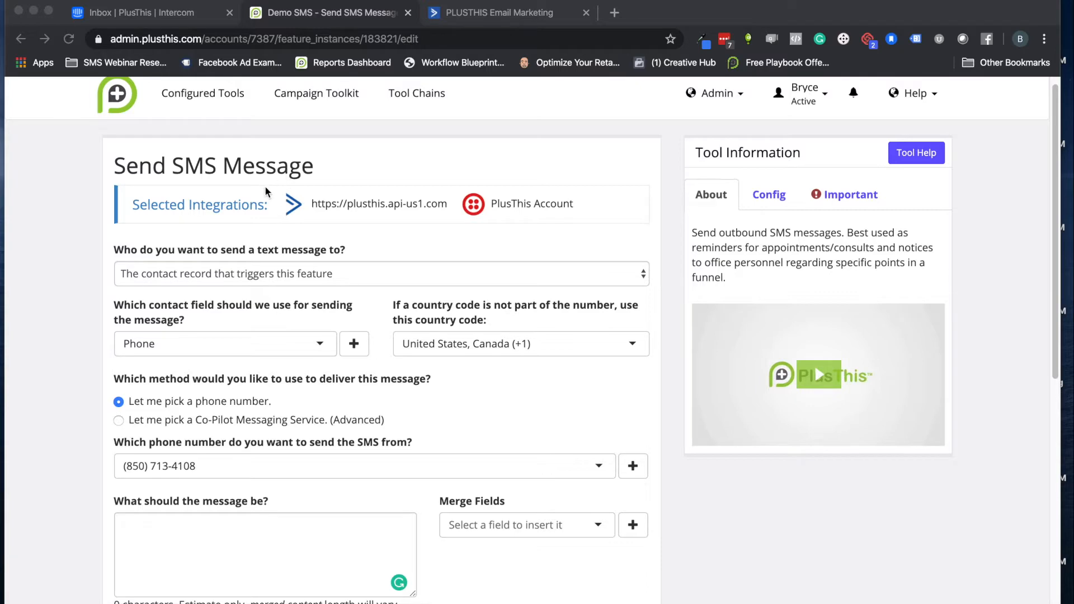
scroll(264, 219, "down", 1)
scroll(273, 272, "down", 2)
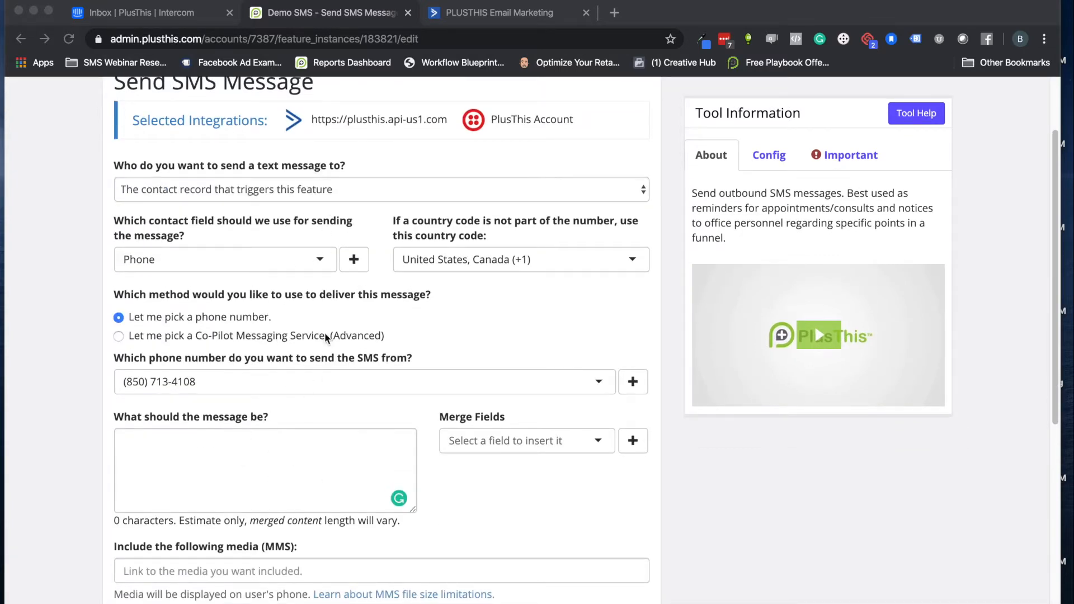
scroll(325, 333, "up", 3)
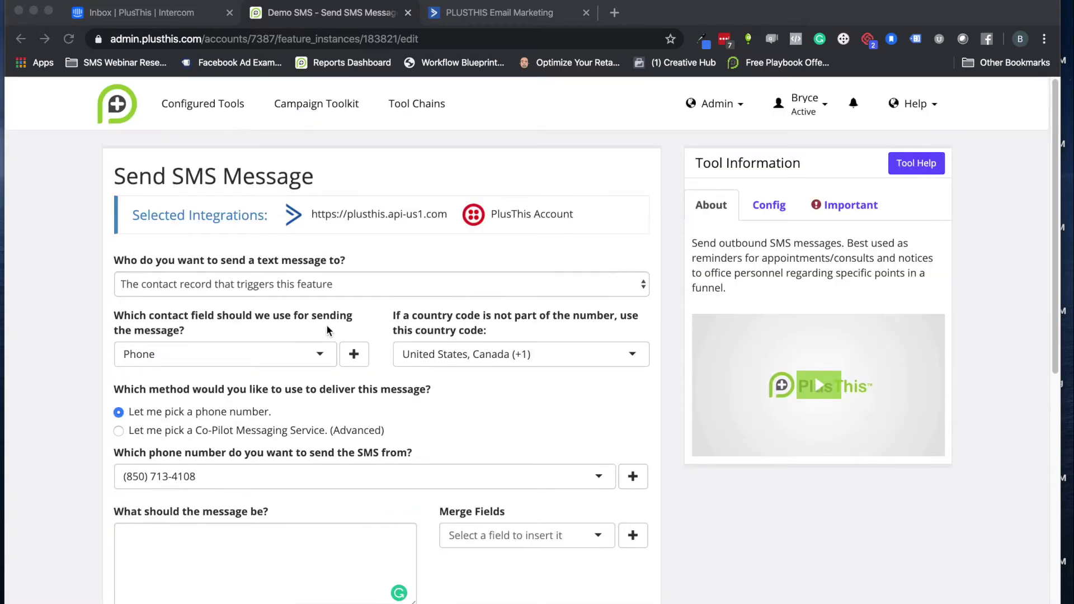
Switch to the ActiveCampaign tab showing the smsnotification automation.
left_click(468, 15)
mouse_move(356, 201)
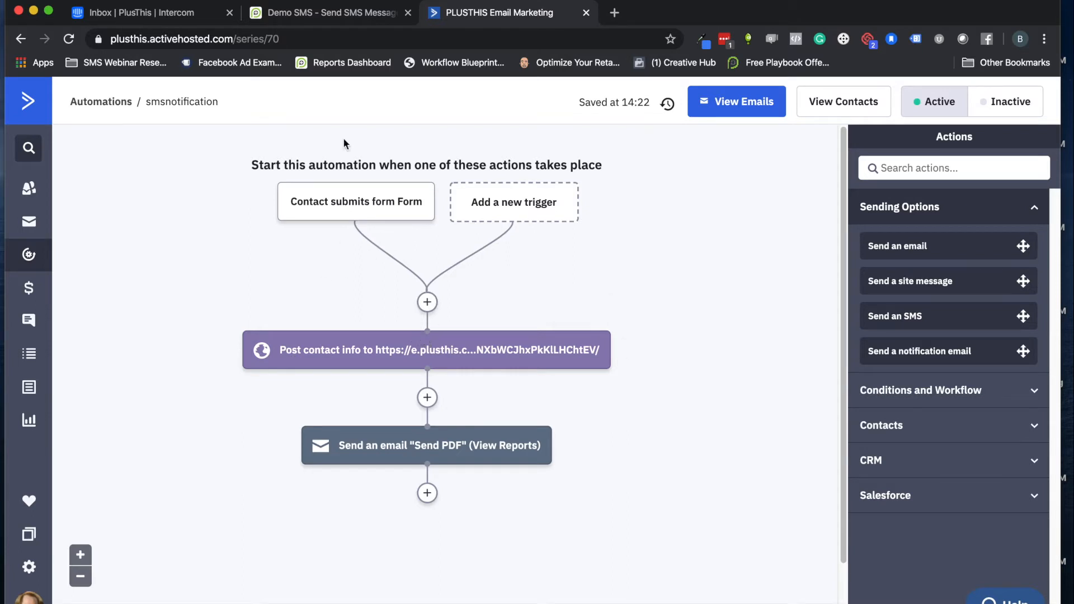
Add a new step below the 'Contact submits form' trigger, showing the Add a New Action choices.
left_click(428, 304)
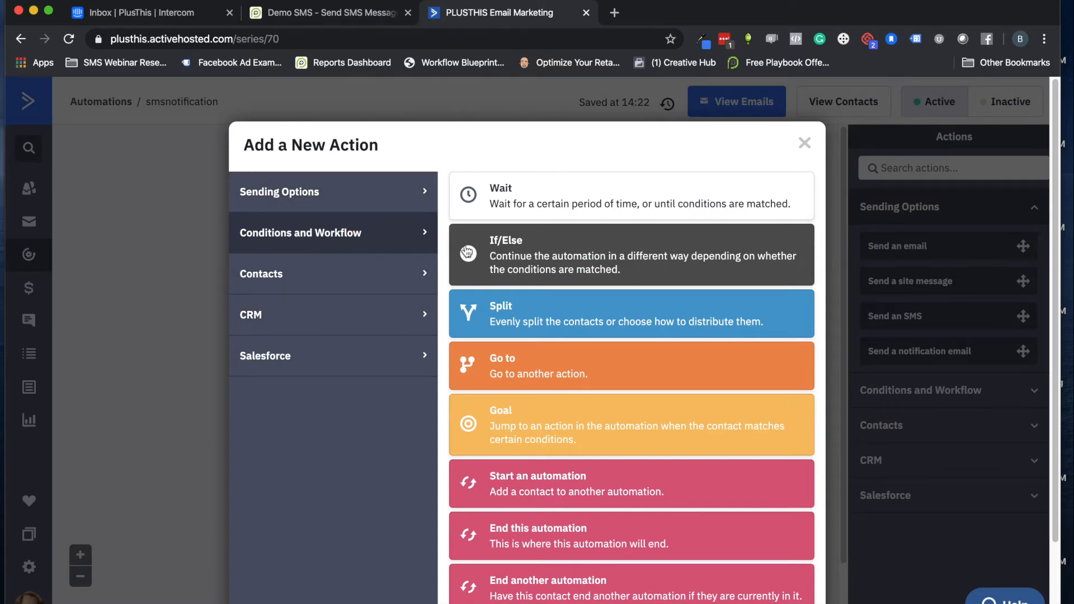
scroll(503, 294, "down", 3)
Pick Webhook under Conditions and Workflow, cancel without a URL, and return to the PlusThis tab.
left_click(526, 531)
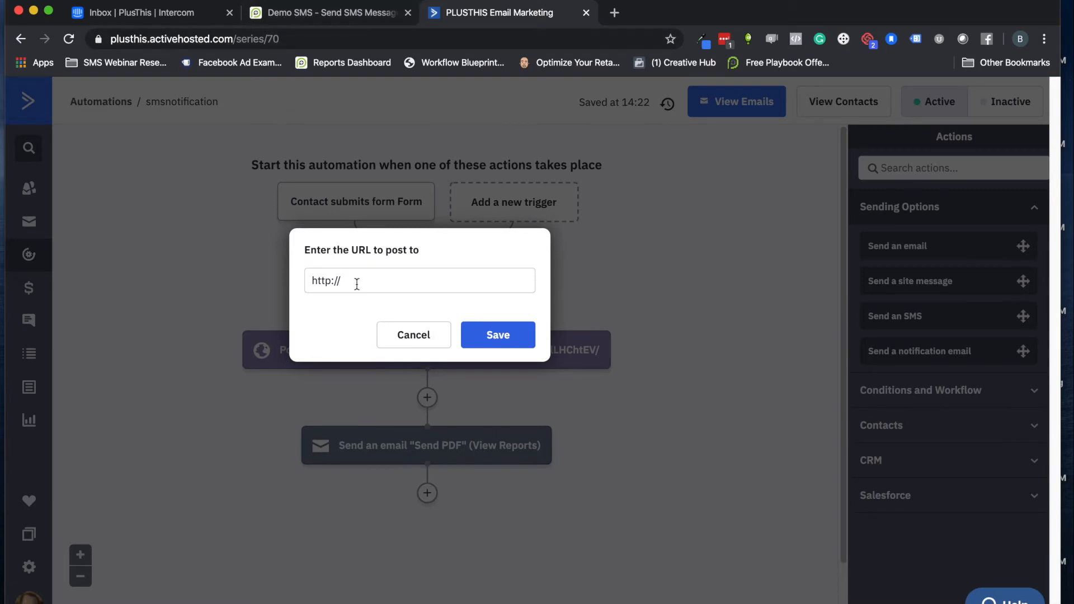
left_click(414, 335)
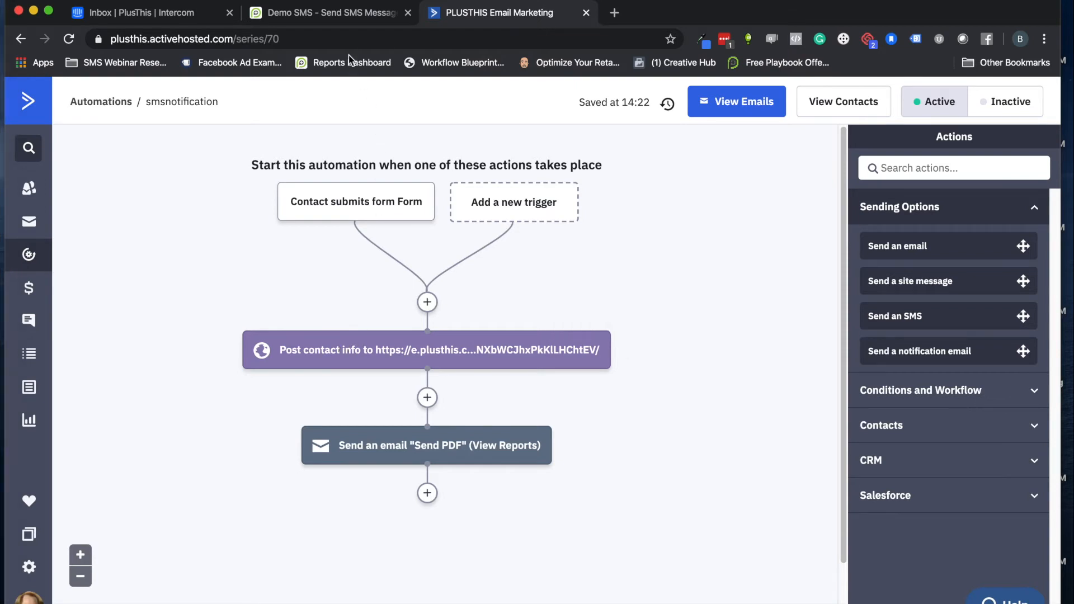
left_click(336, 13)
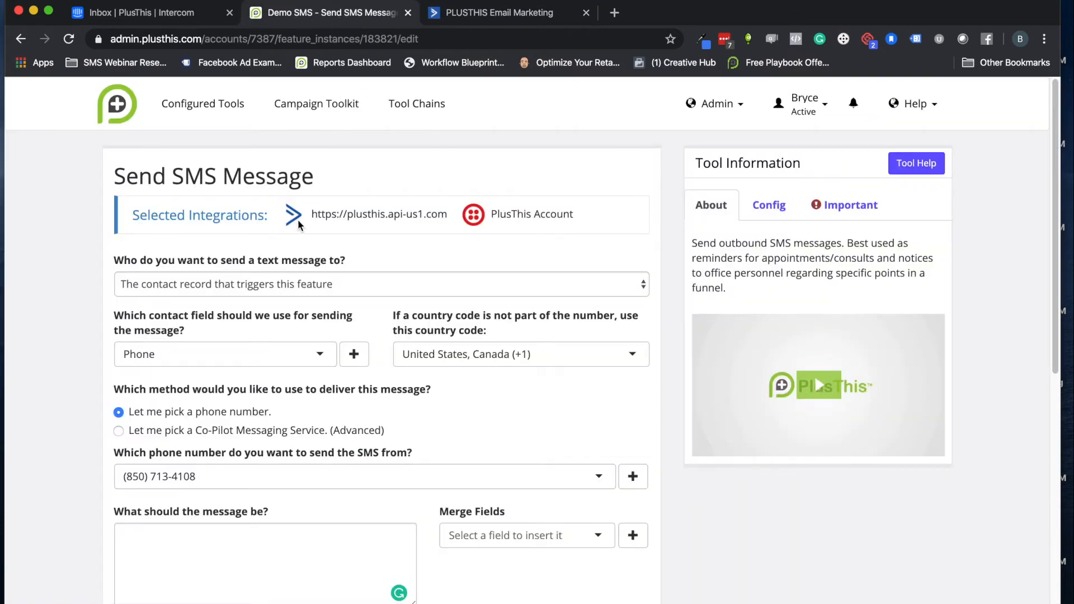
scroll(367, 235, "down", 2)
scroll(370, 228, "down", 1)
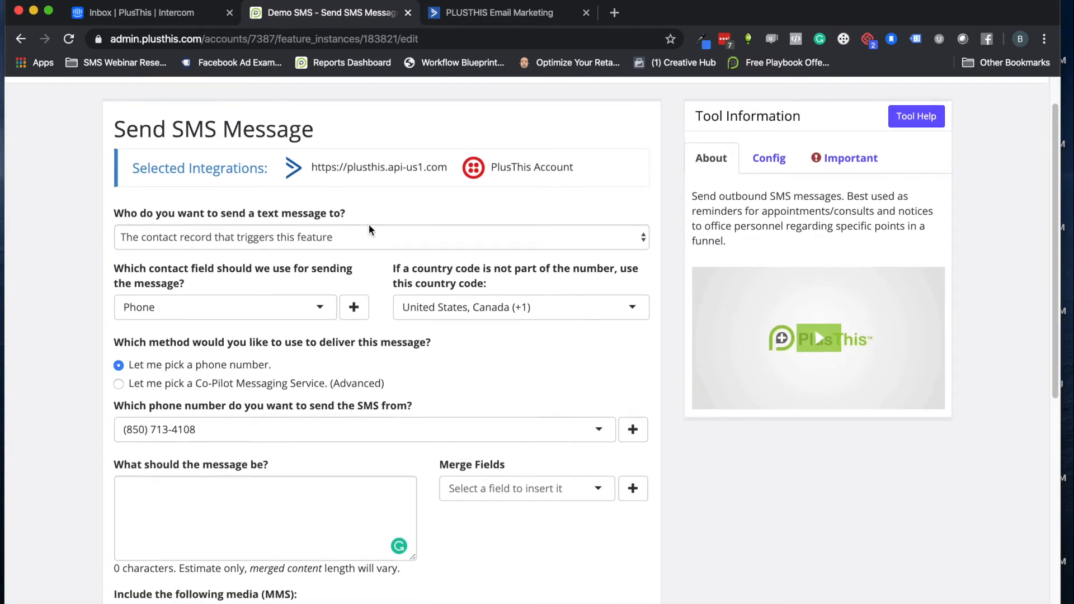
scroll(420, 223, "down", 2)
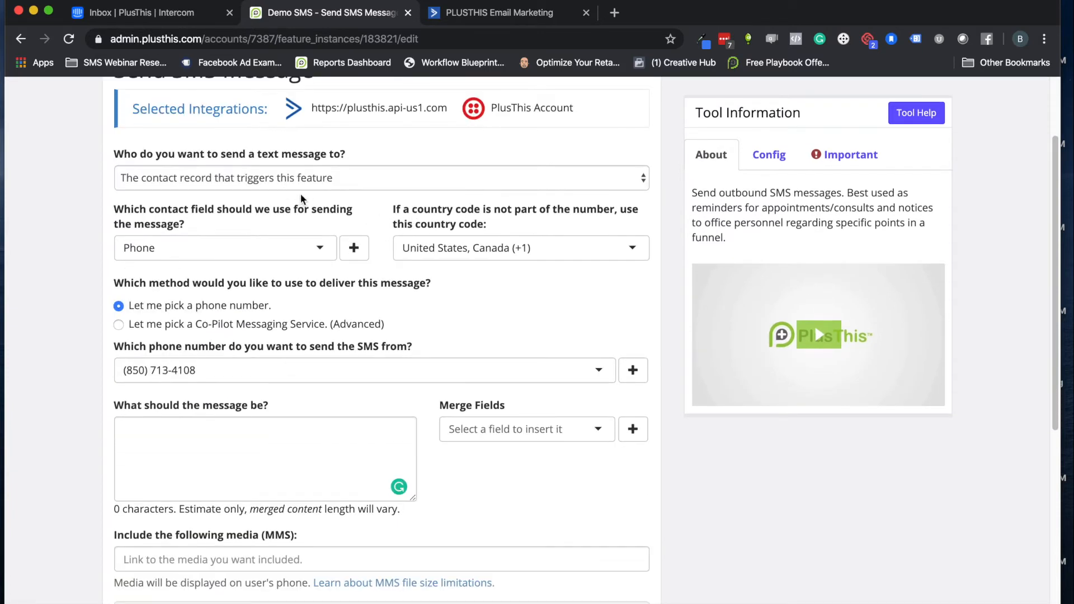
scroll(252, 168, "up", 1)
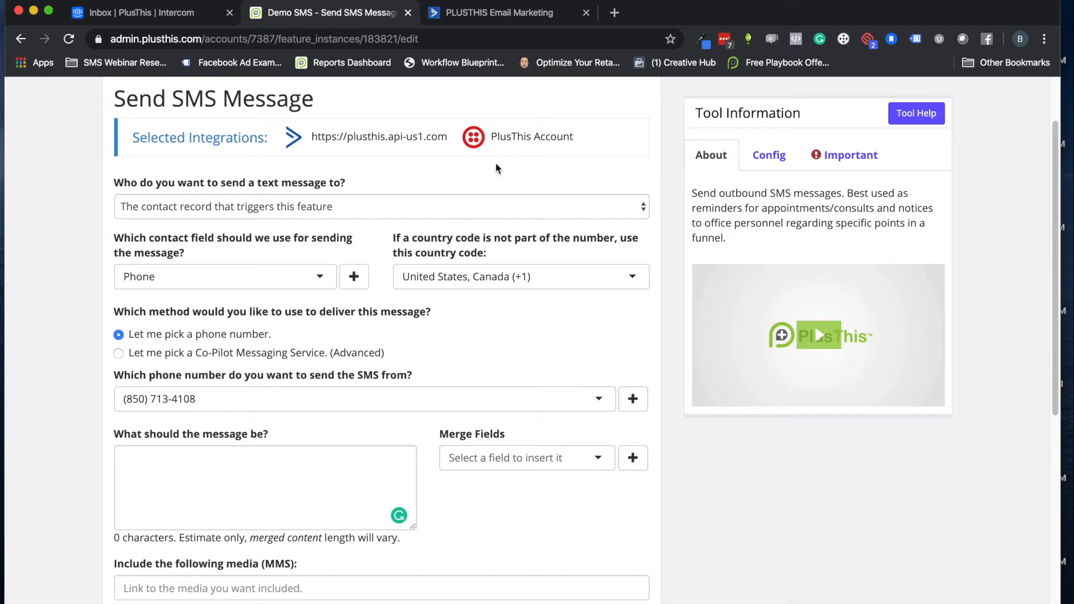
scroll(353, 189, "down", 3)
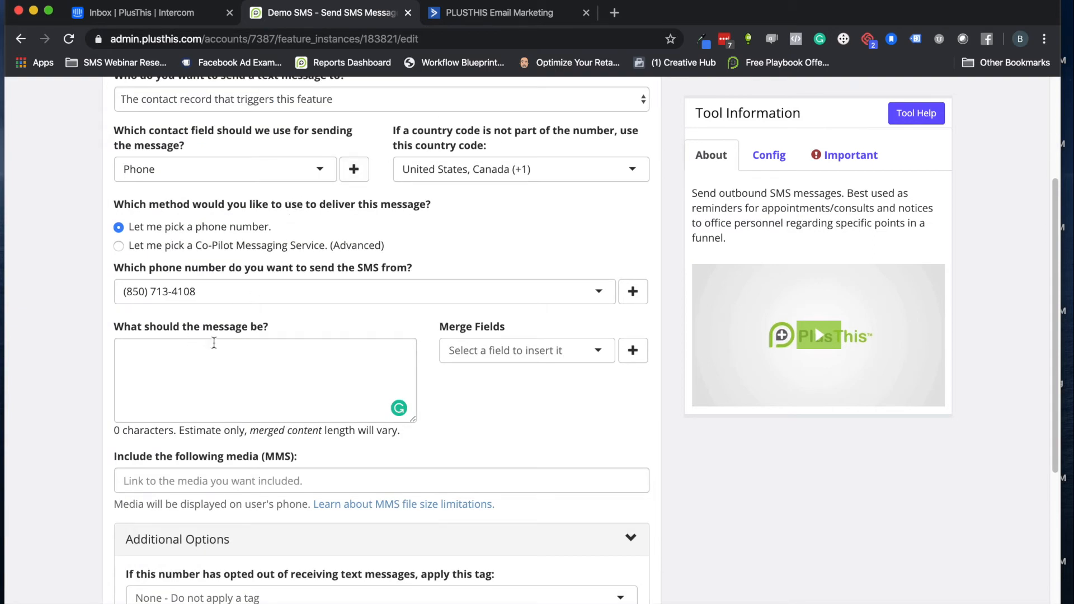
scroll(269, 202, "up", 1)
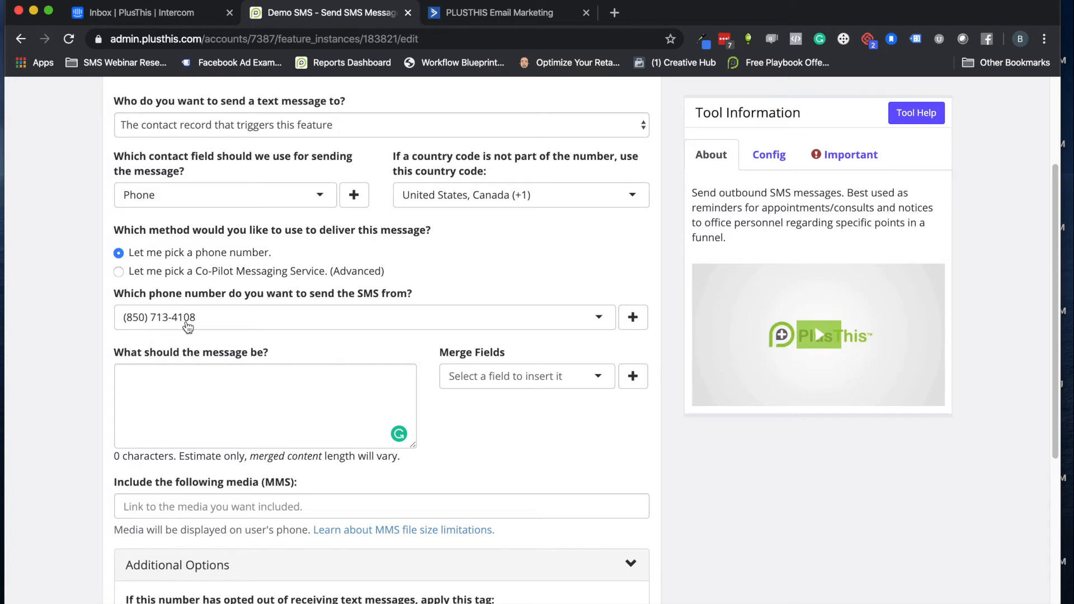
left_click(189, 327)
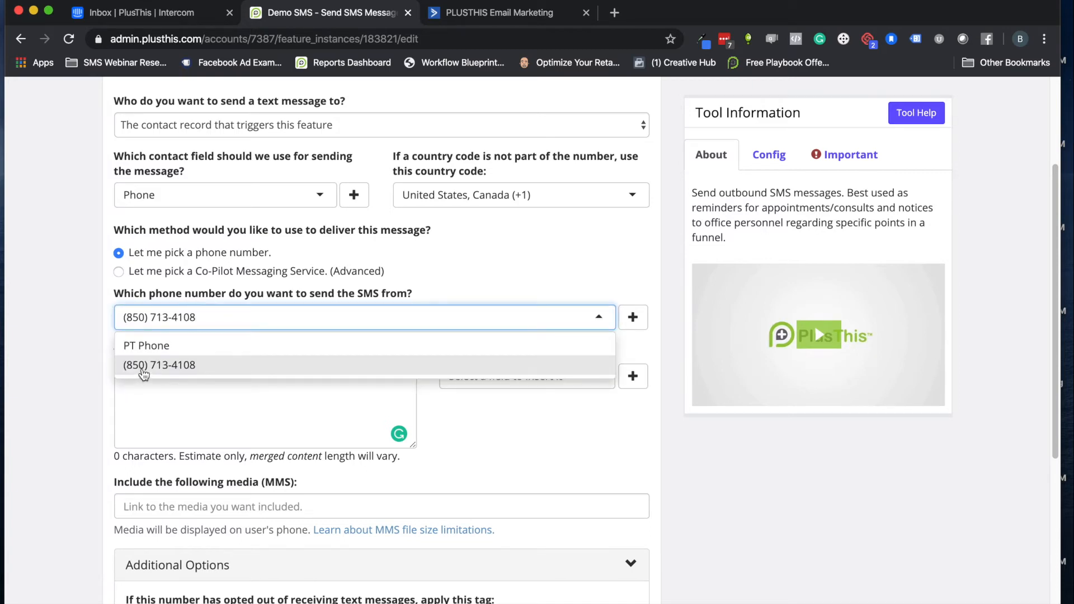
left_click(143, 370)
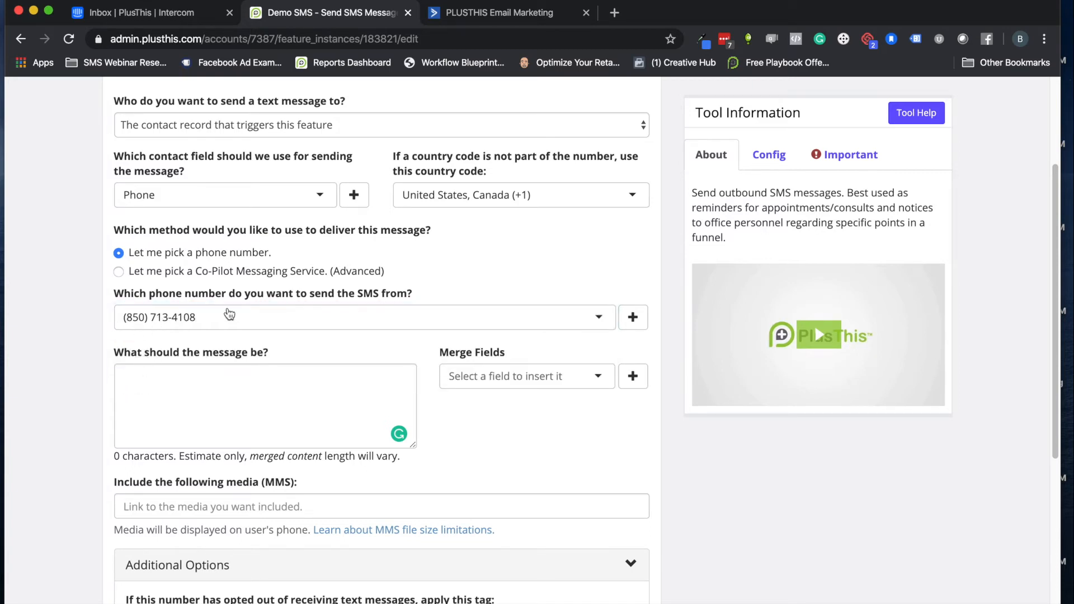
scroll(202, 319, "up", 3)
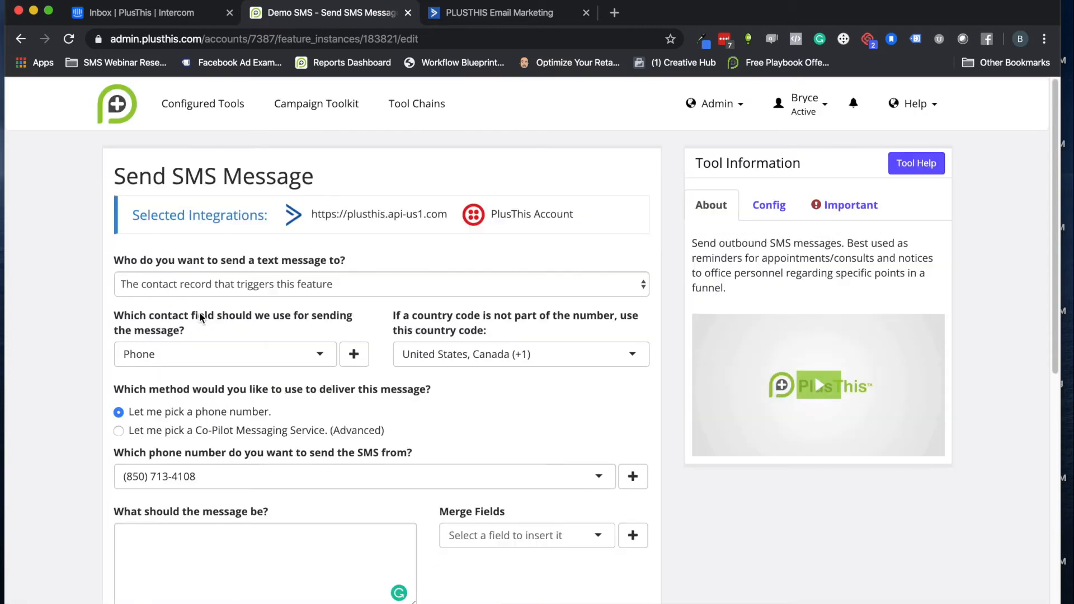
scroll(462, 228, "down", 3)
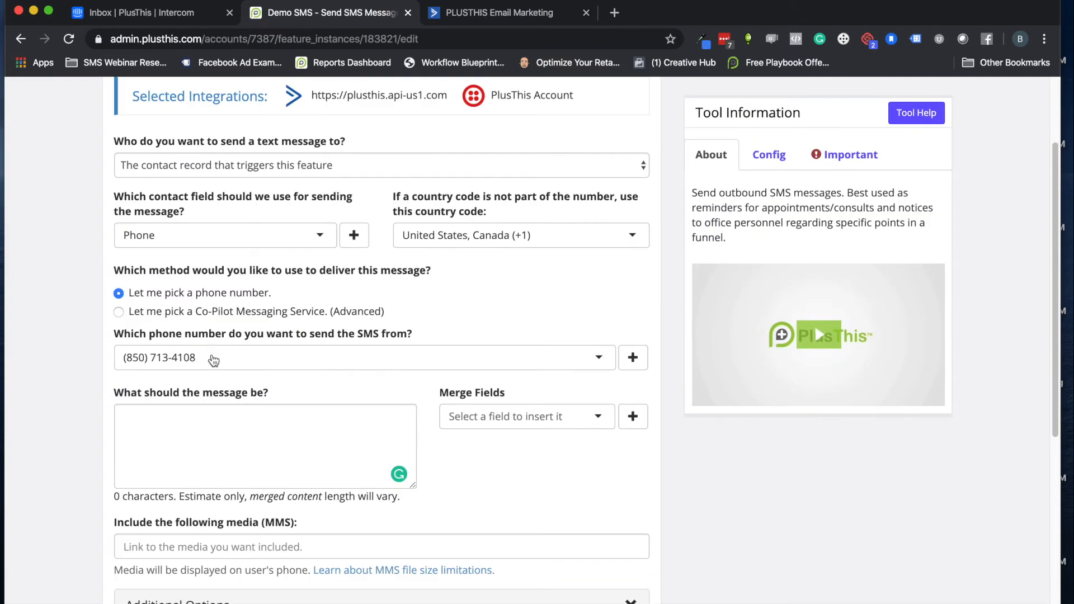
left_click(213, 359)
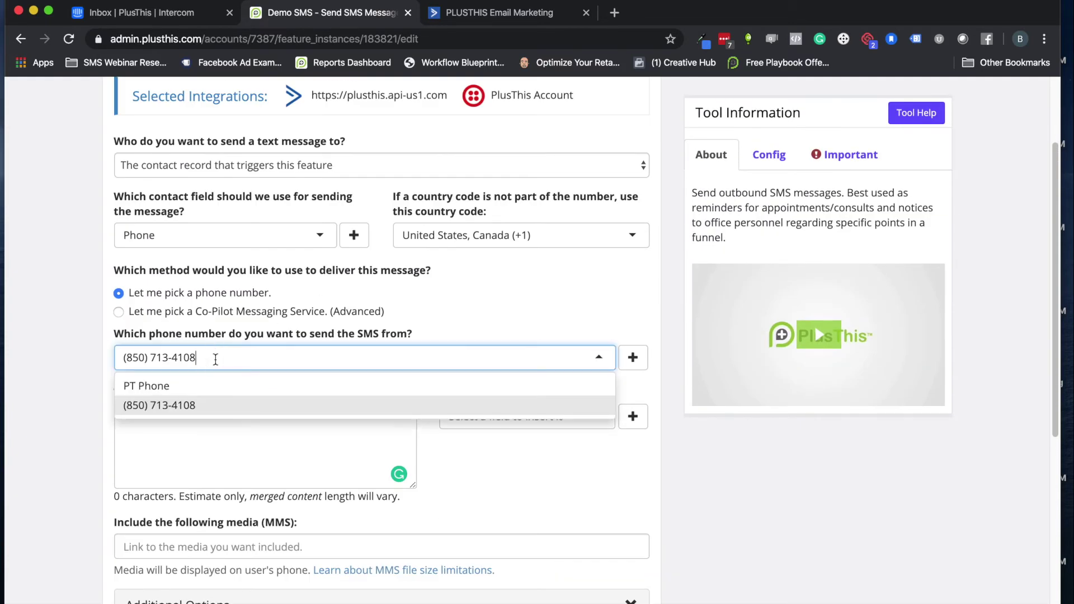
left_click(260, 337)
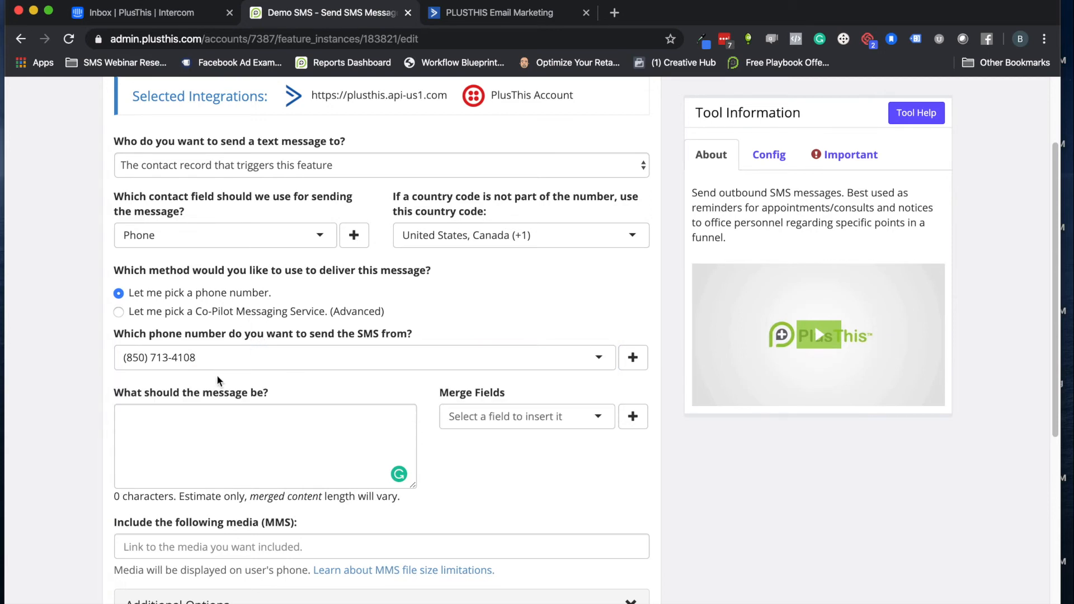
left_click(171, 423)
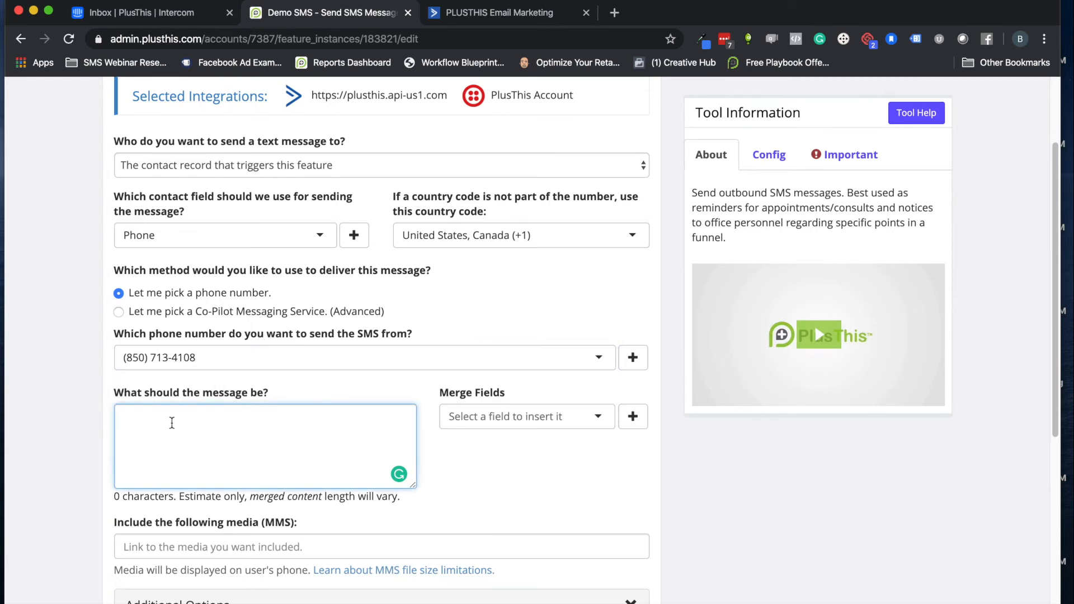
type("Hi")
Merge the contact's First Name field into the 'Hi ..., your report is on the way' message.
left_click(489, 416)
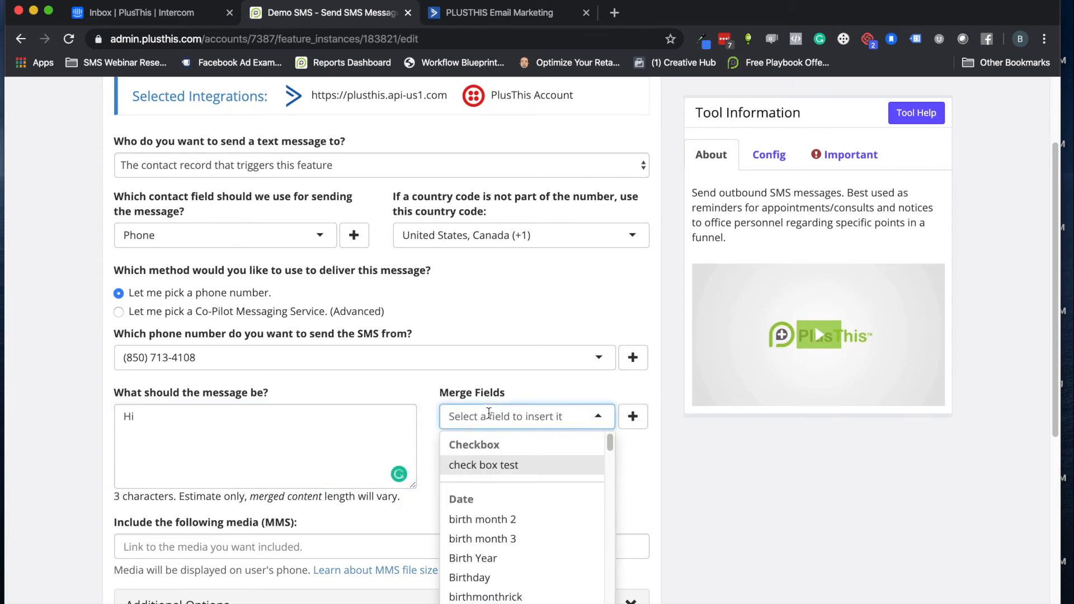
type("First")
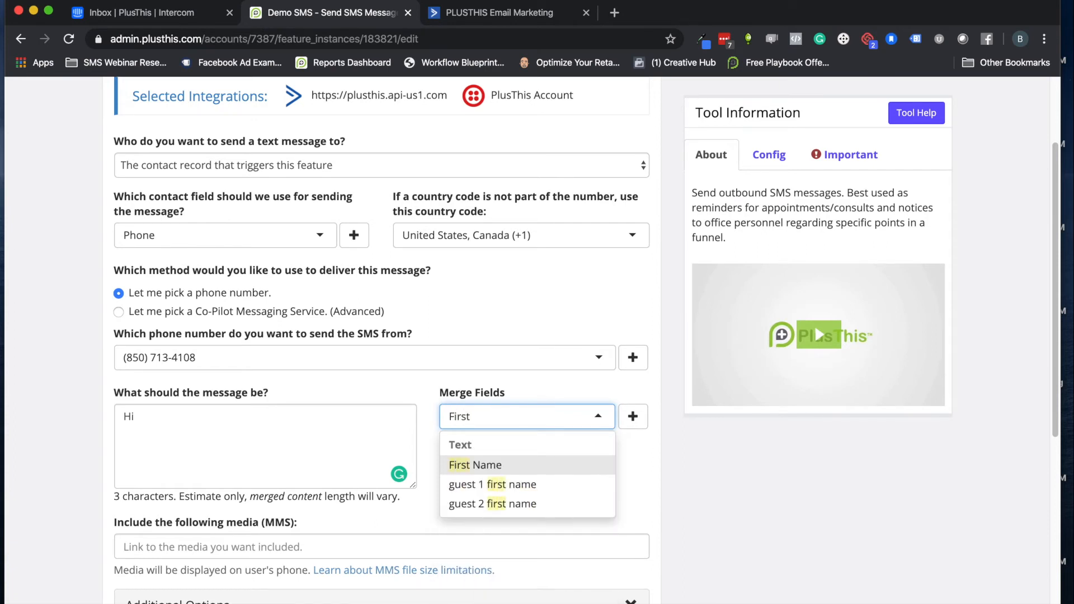
left_click(487, 465)
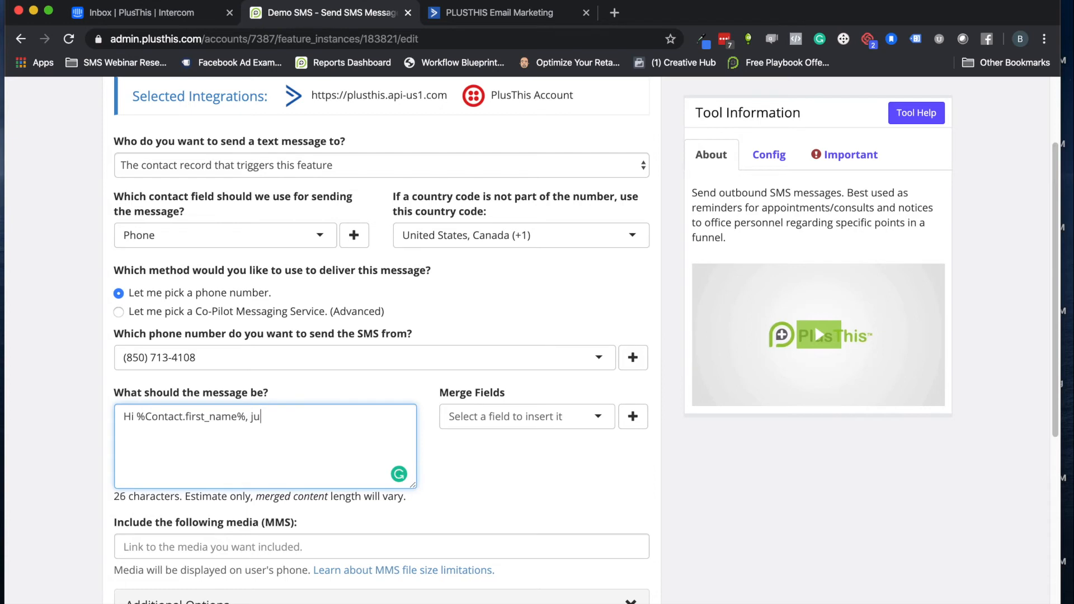
type("st wanted to let you know your ")
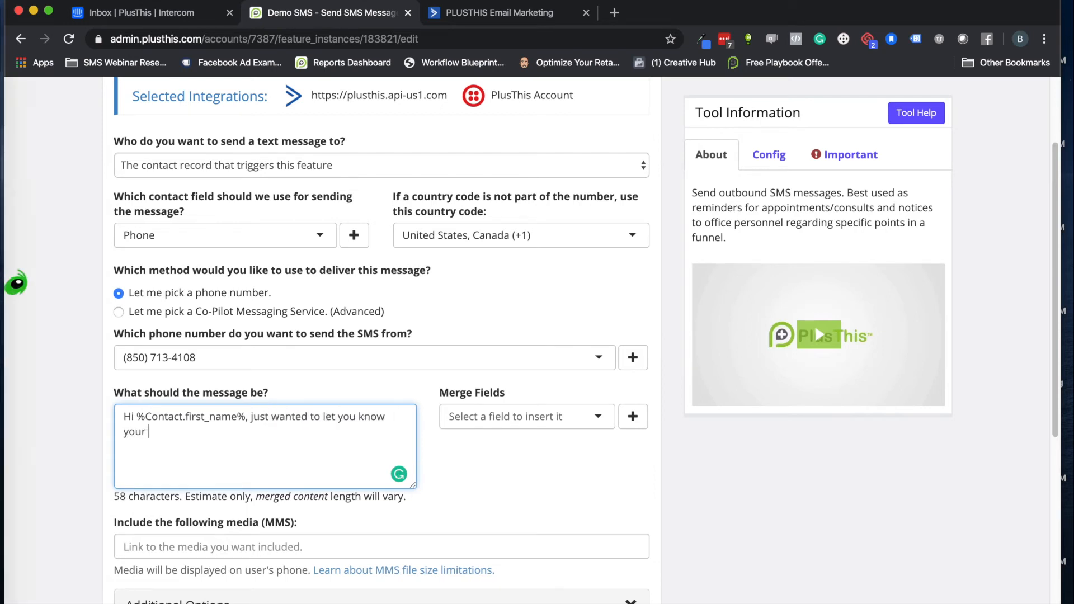
type("report is on the")
type(" way.")
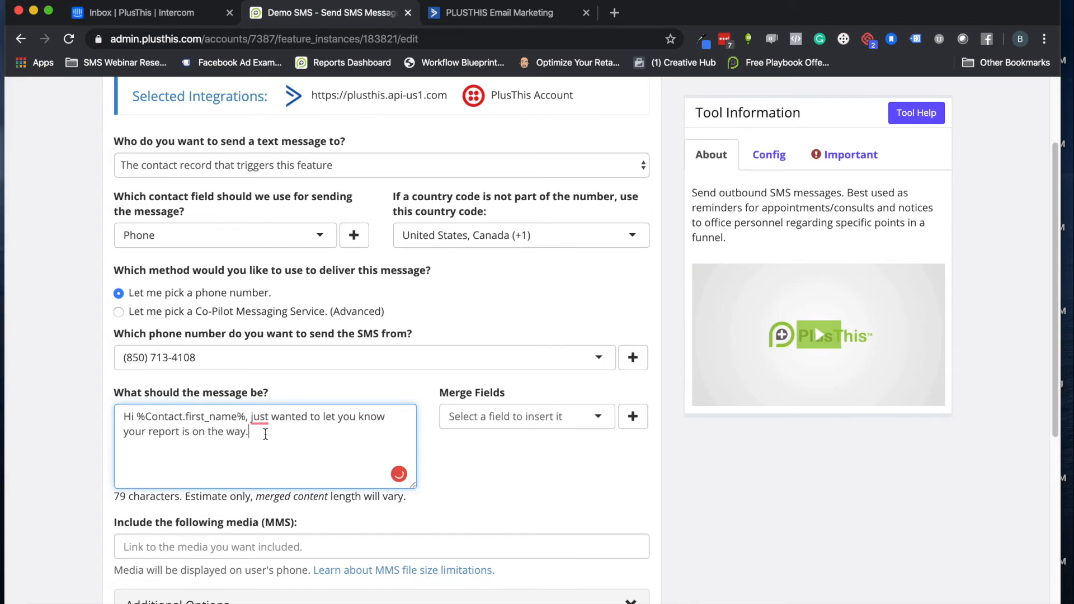
scroll(277, 428, "down", 3)
scroll(278, 403, "down", 2)
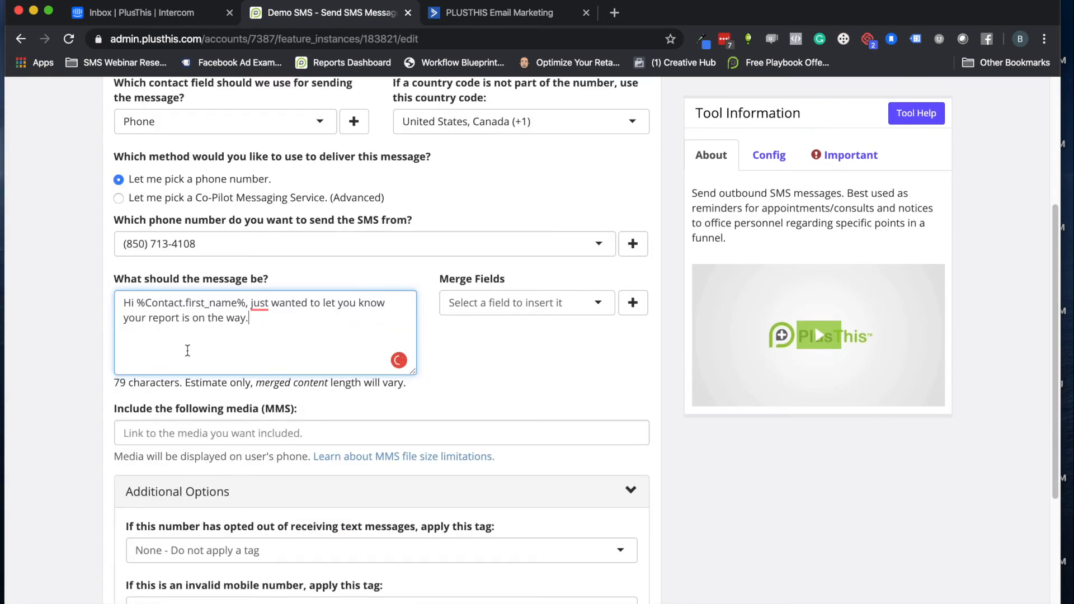
scroll(289, 331, "down", 3)
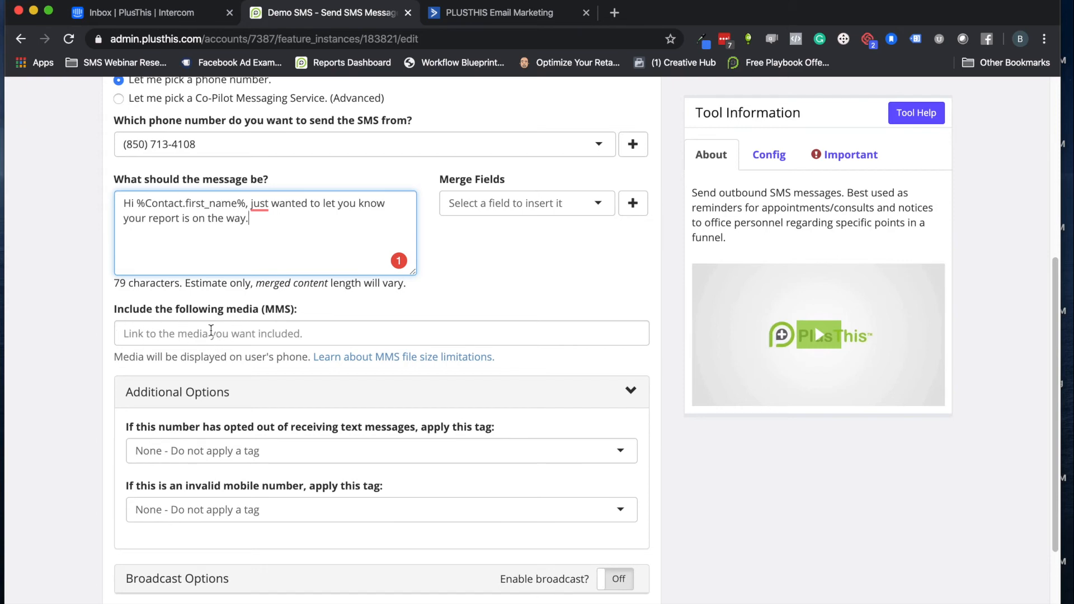
scroll(224, 324, "down", 2)
scroll(223, 352, "down", 3)
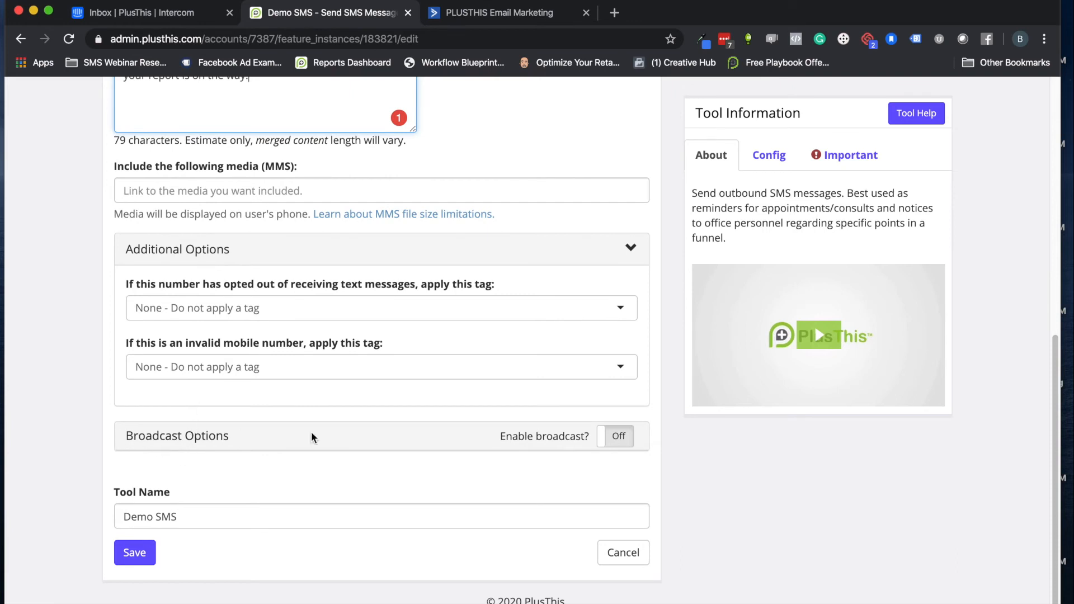
Toggle broadcast on then off, keep Tool Name 'Demo SMS', save the tool and copy its Tool URL.
left_click(616, 435)
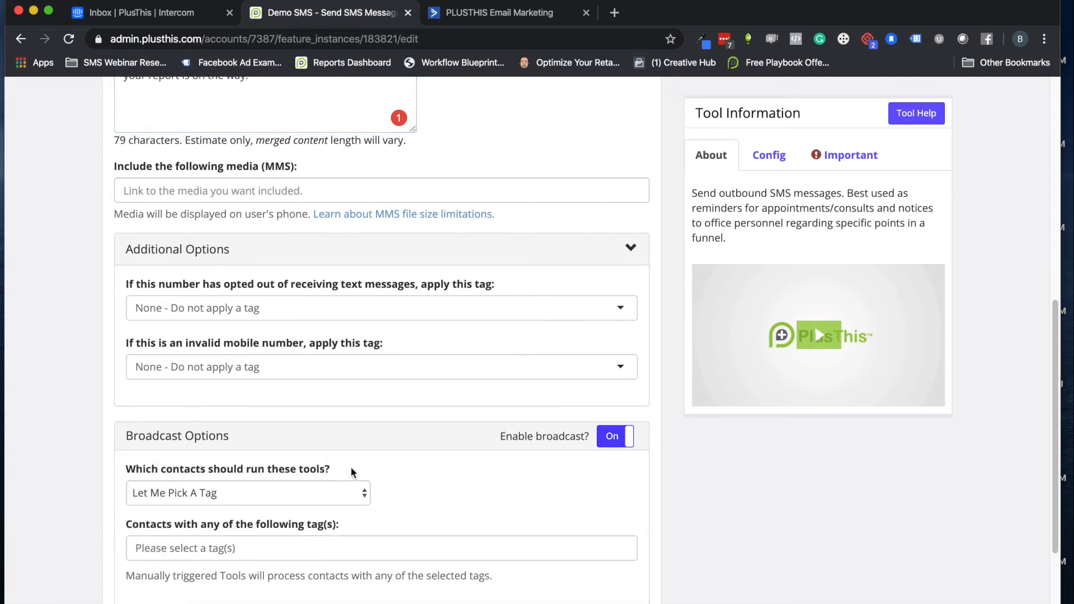
scroll(324, 466, "down", 1)
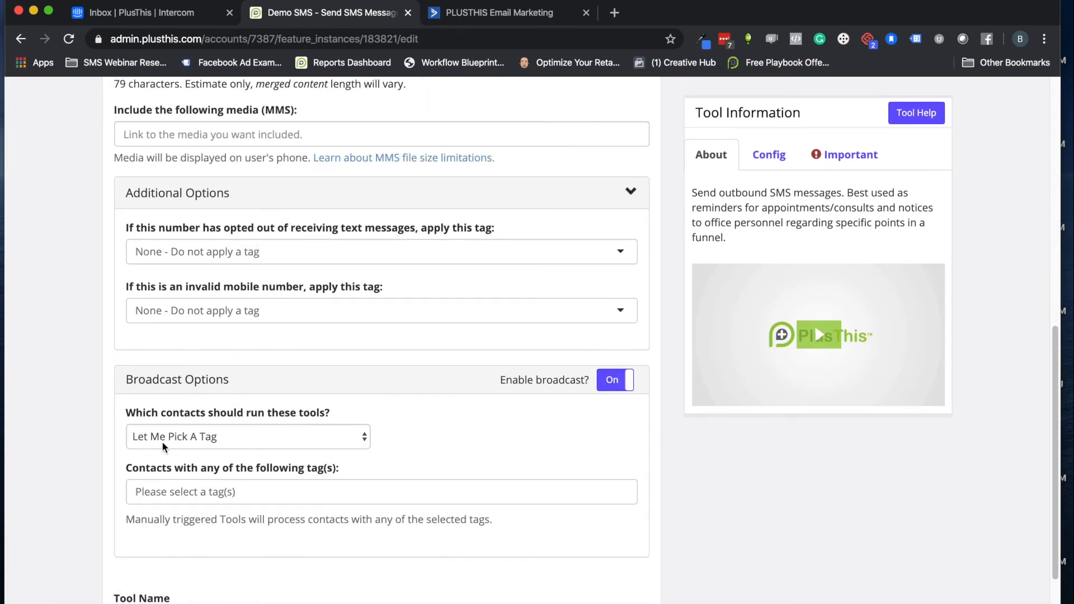
left_click(616, 379)
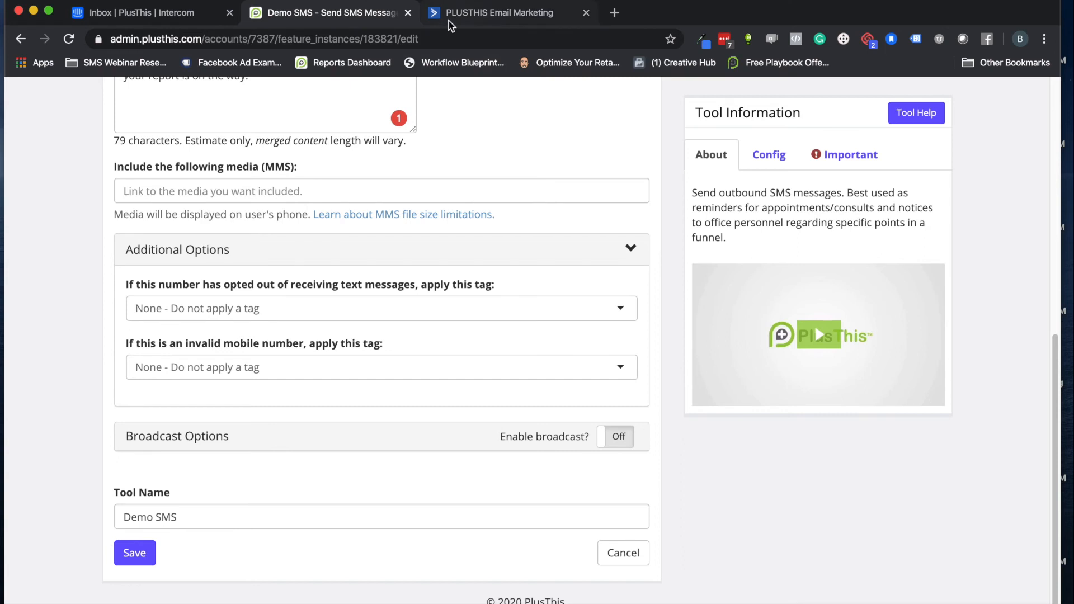
left_click(187, 517)
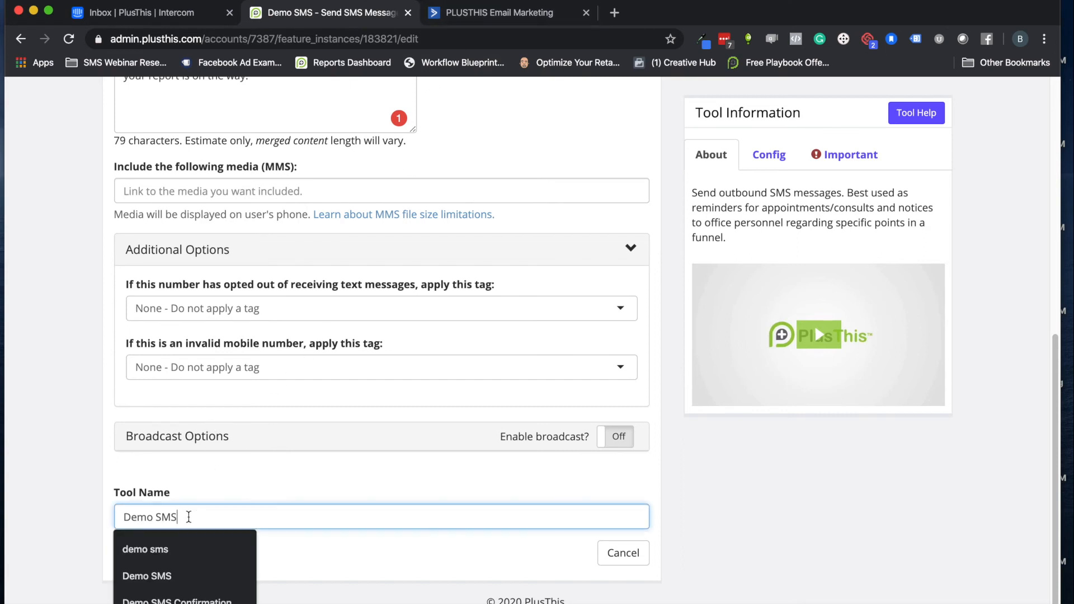
left_click(219, 475)
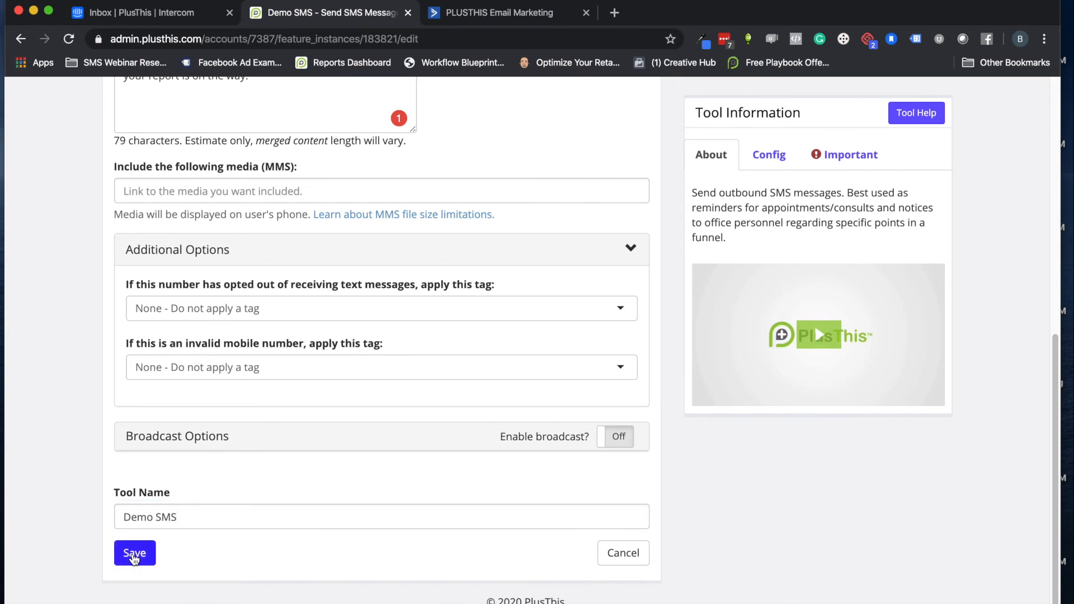
left_click(134, 555)
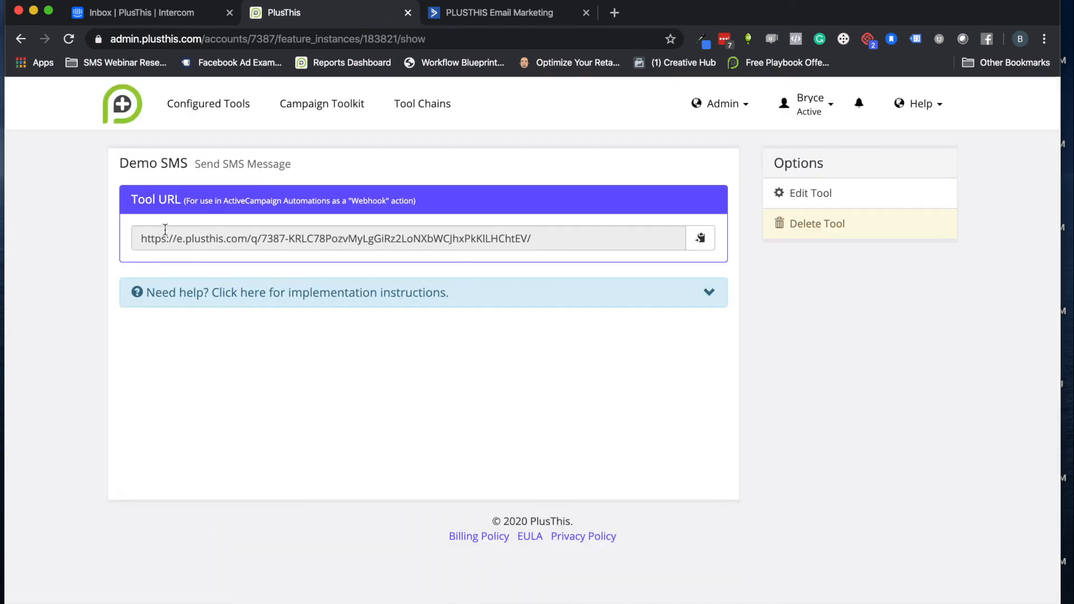
left_click(700, 240)
Replace the Post contact info webhook URL with the pasted Demo SMS Tool URL and save it.
left_click(500, 12)
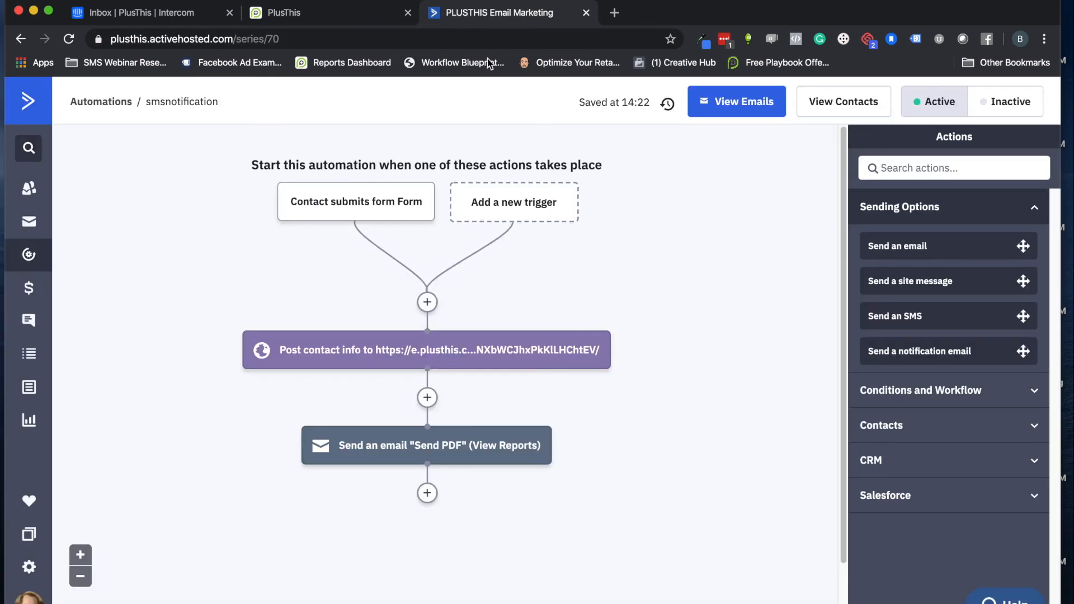
left_click(394, 350)
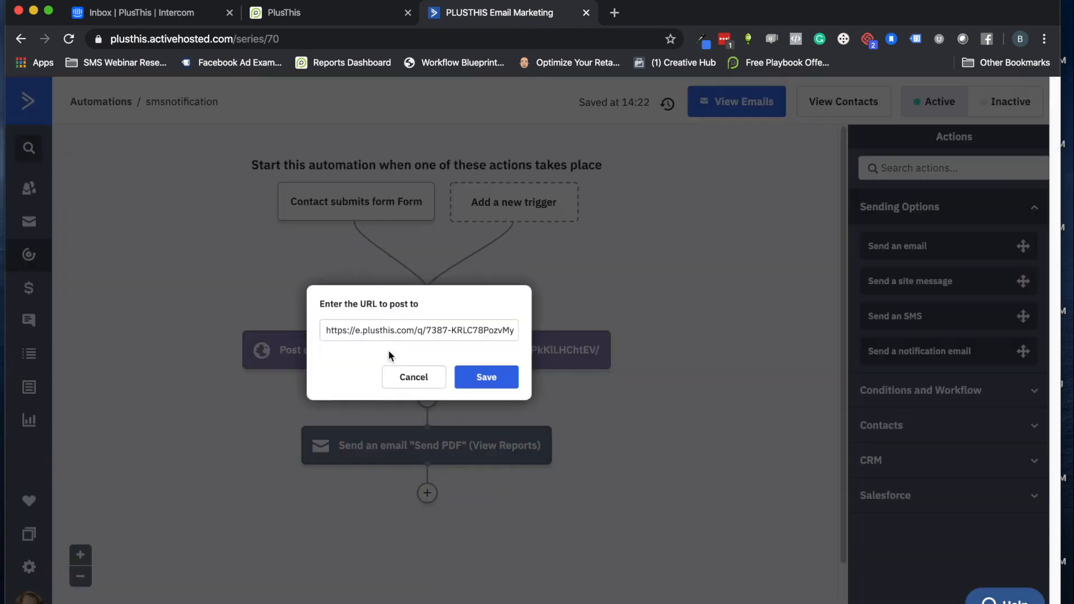
triple_click(377, 328)
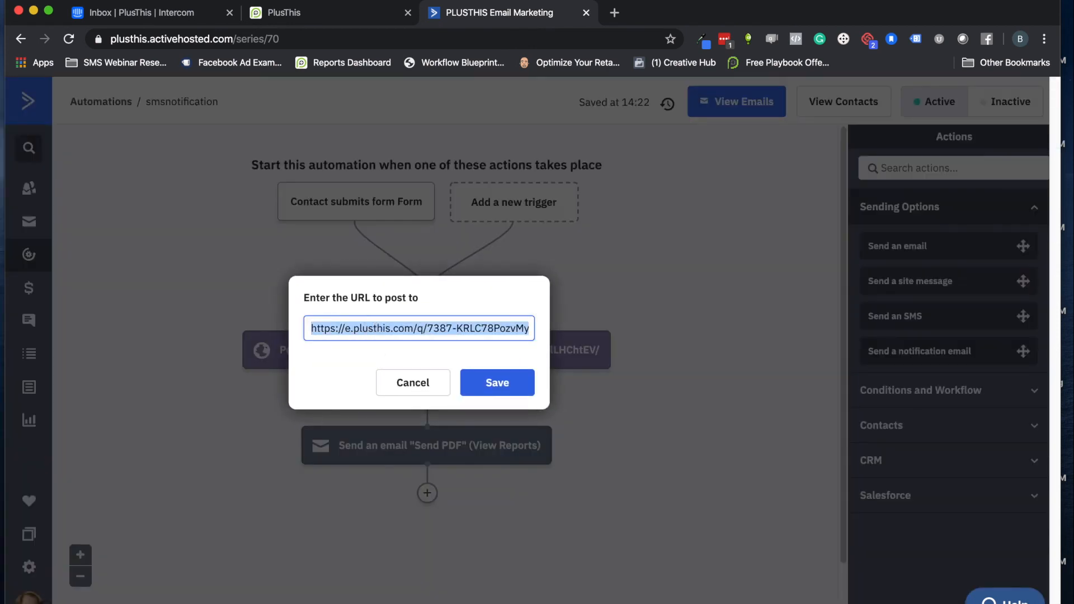
key("BackSpace")
key("super+v")
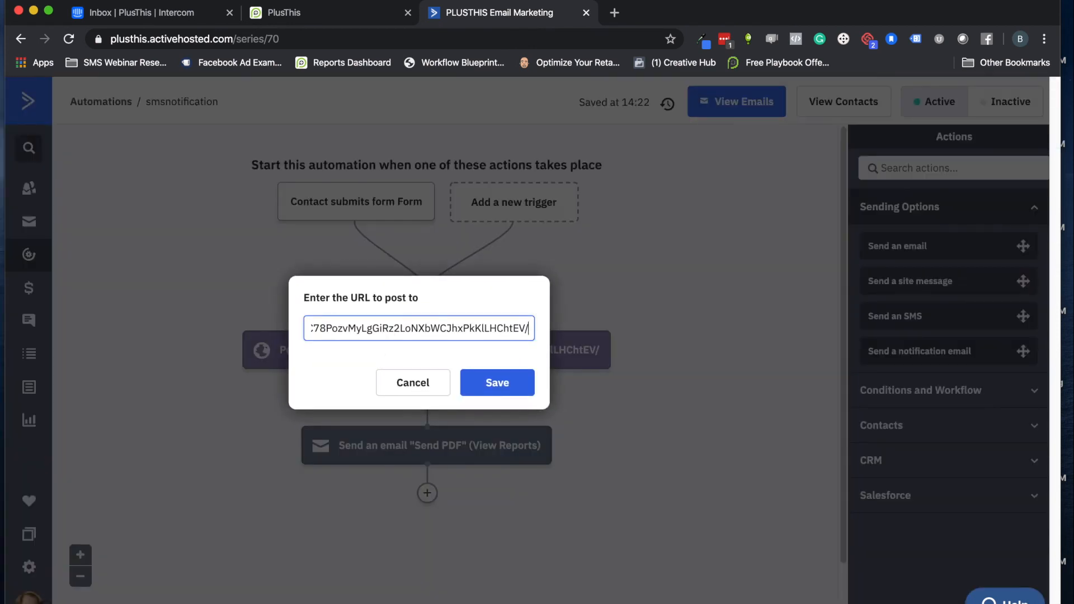
left_click(512, 382)
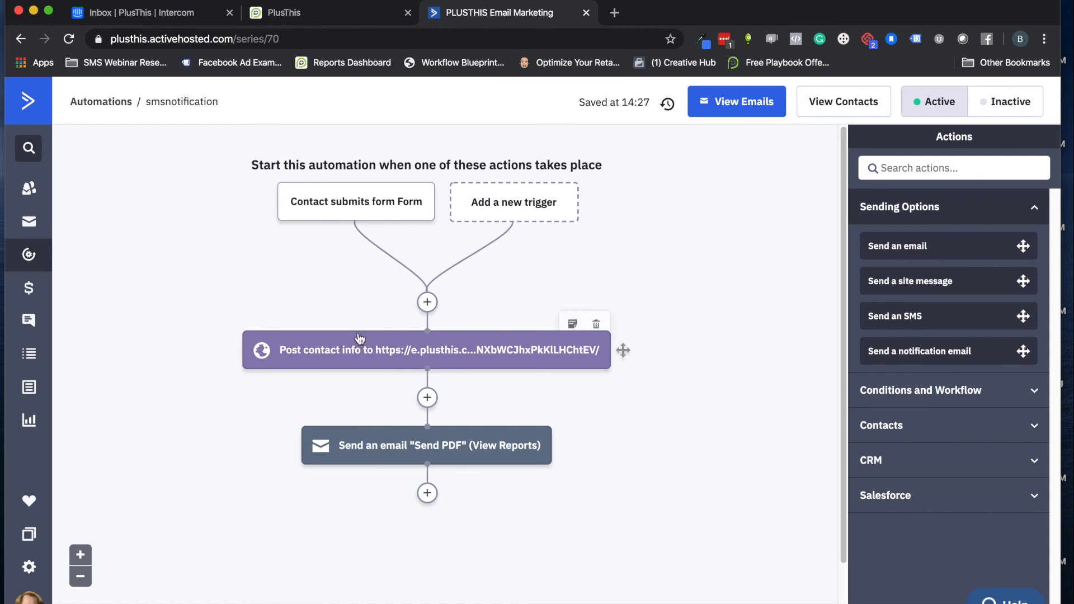
mouse_move(427, 351)
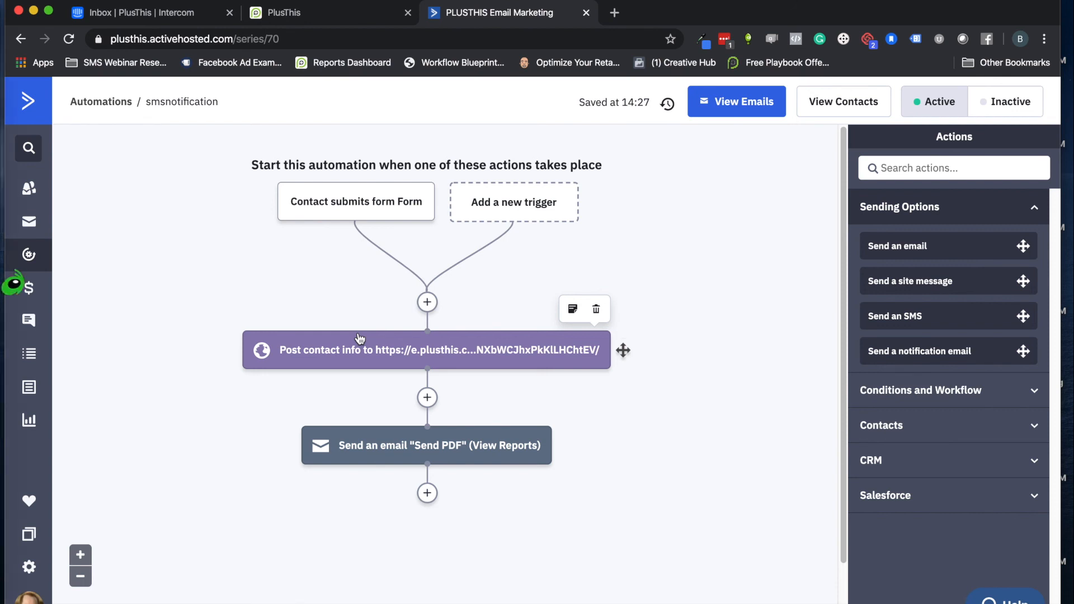
left_click(319, 12)
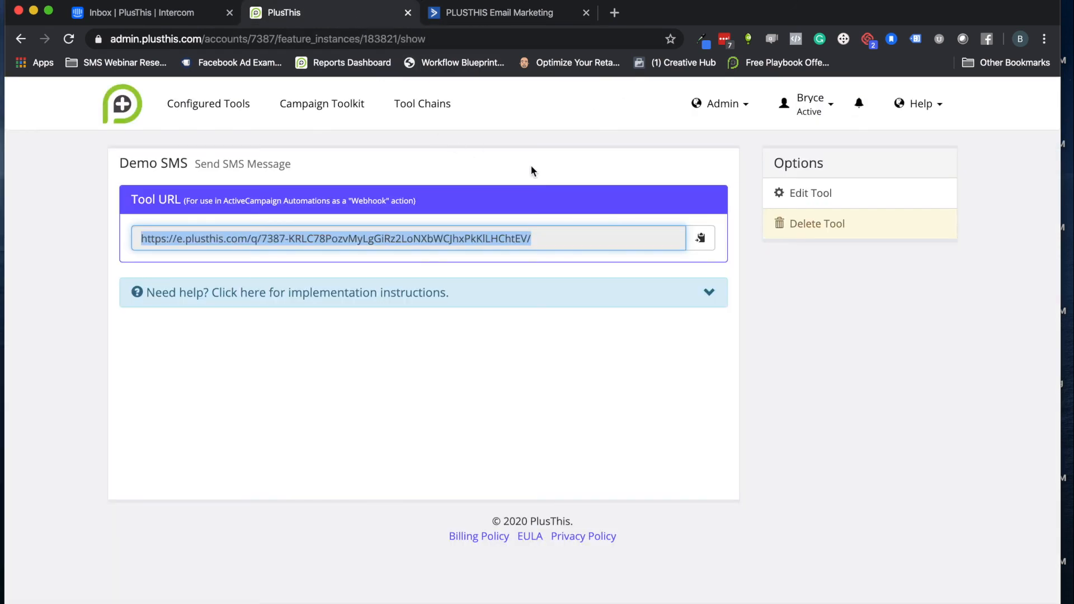
Reopen the Demo SMS tool via Edit Tool and bring up its Tool Help article.
left_click(802, 194)
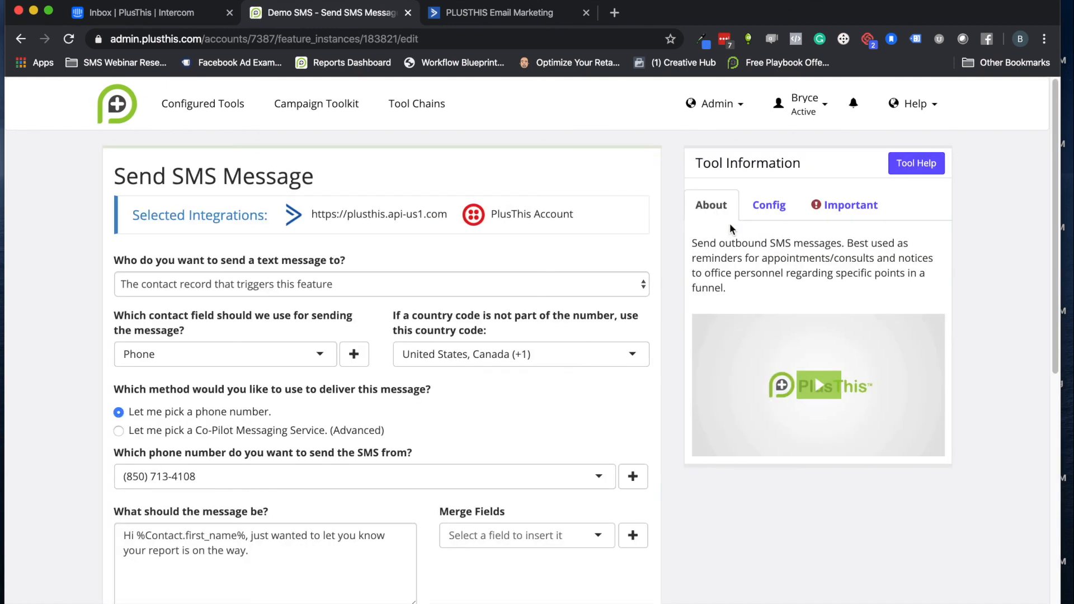
left_click(911, 165)
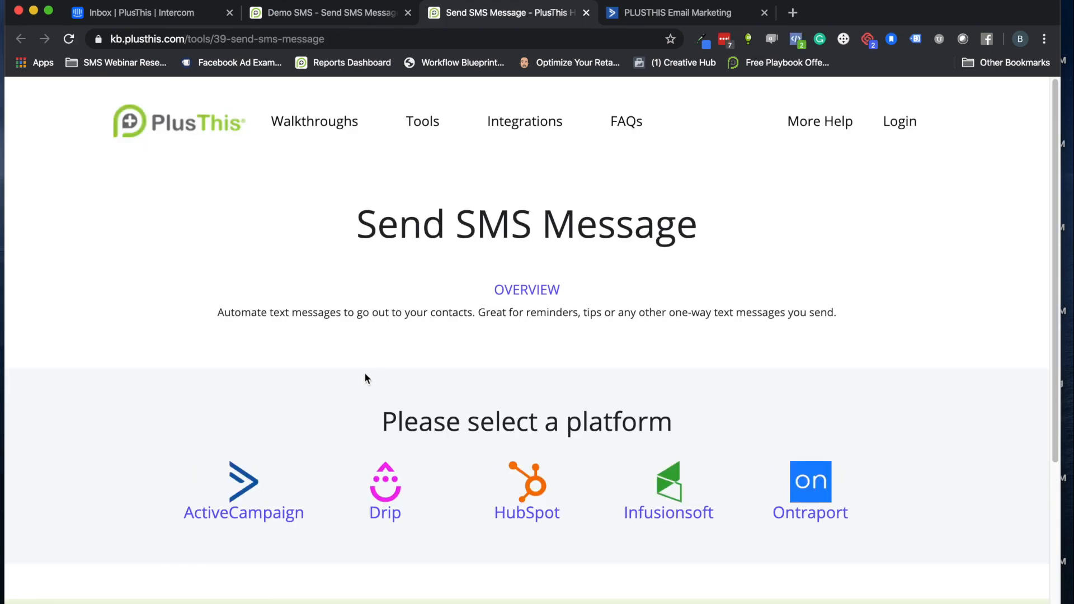
scroll(456, 267, "down", 3)
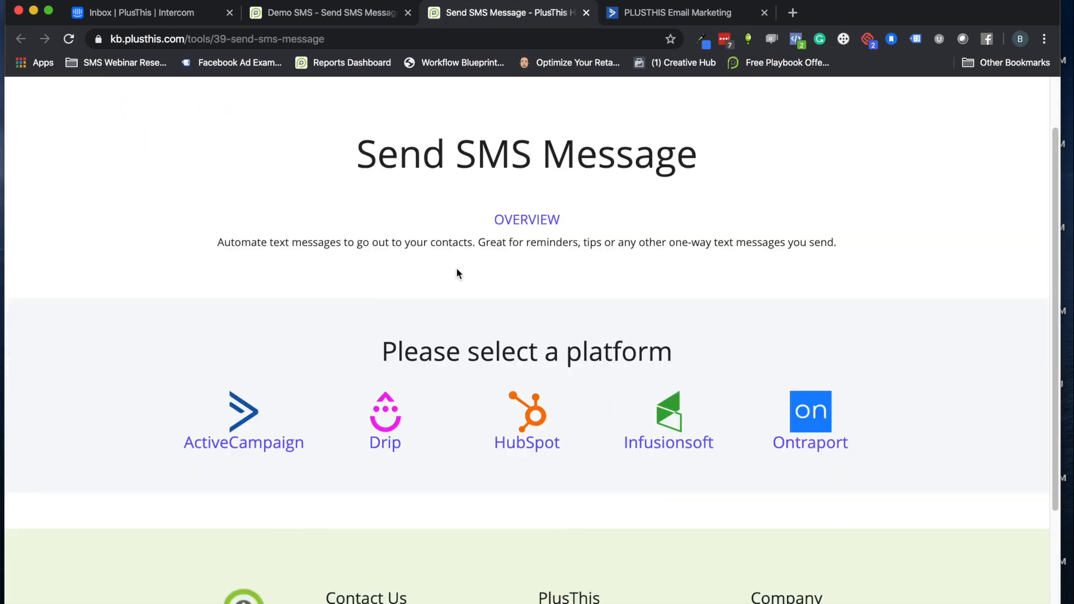
scroll(455, 268, "down", 2)
scroll(456, 270, "up", 5)
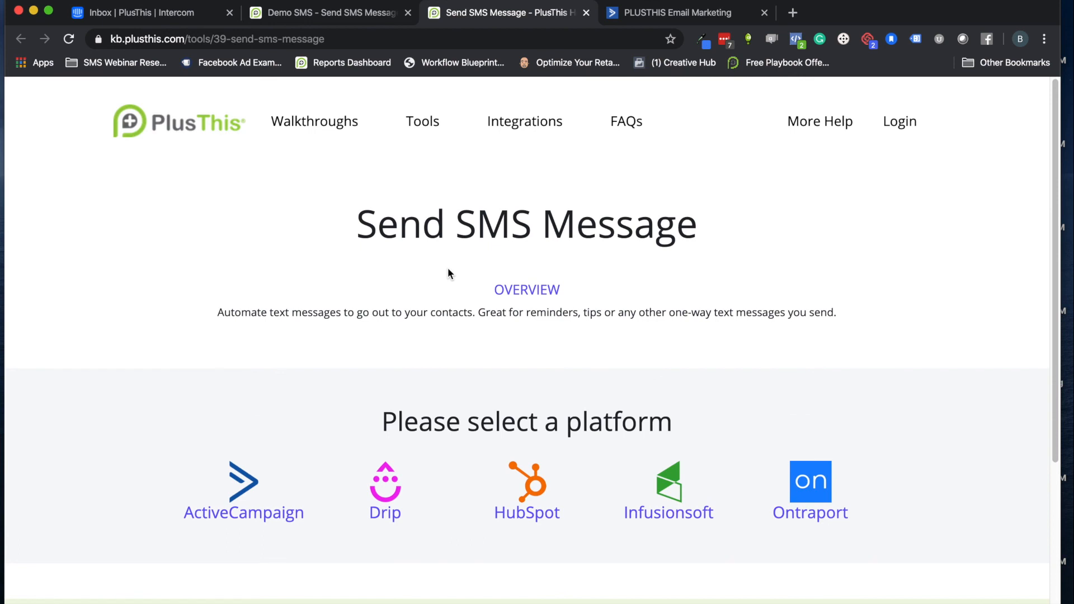